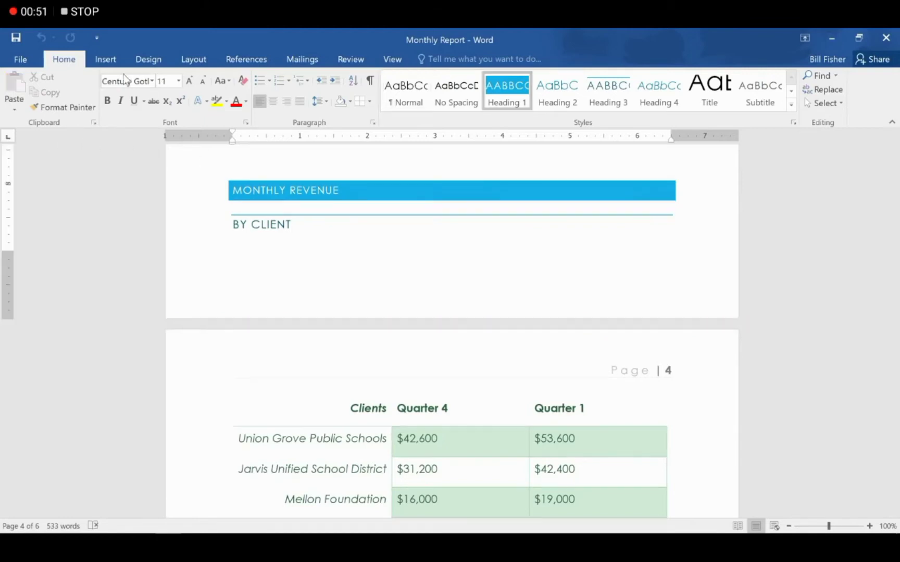
Insert a page break before the MONTHLY REVENUE heading so it sits above the client revenue table
left_click(105, 59)
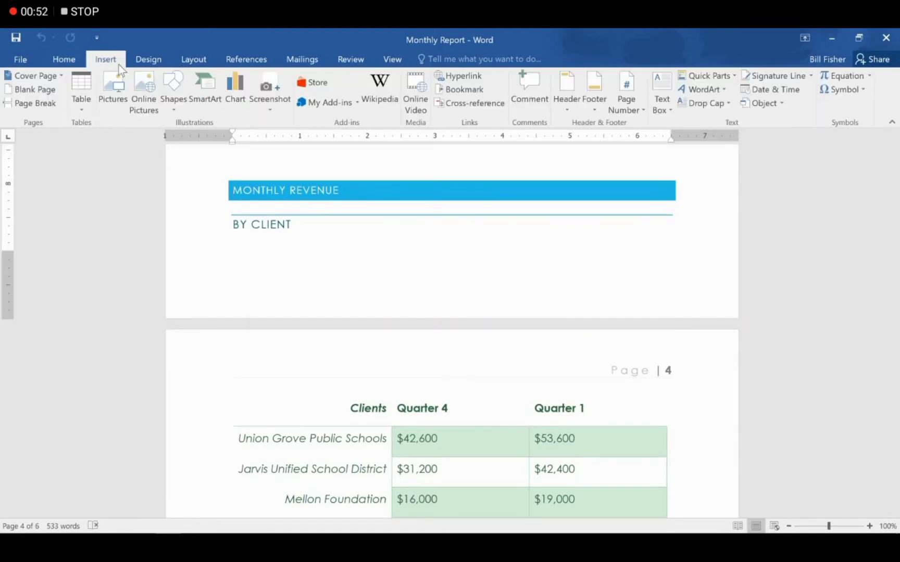
left_click(57, 101)
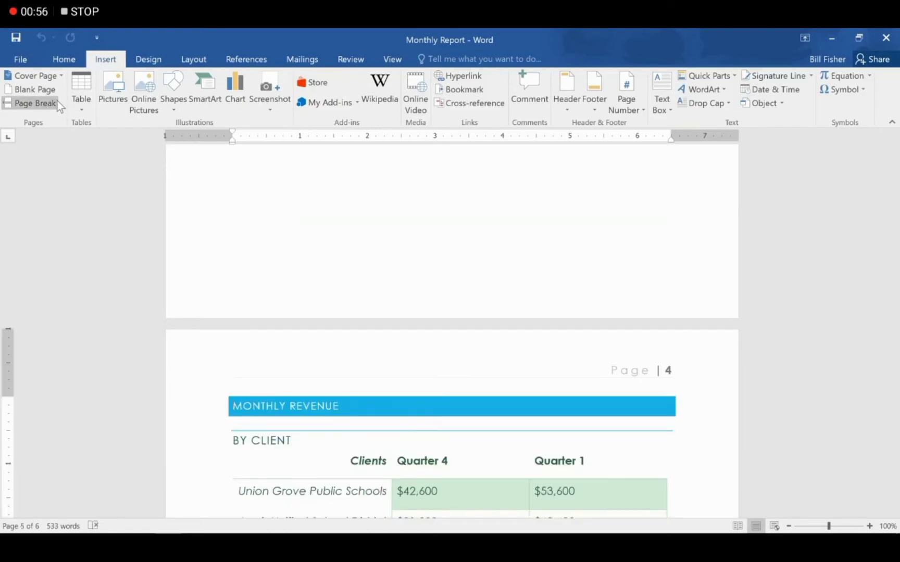
scroll(135, 380, "down", 2)
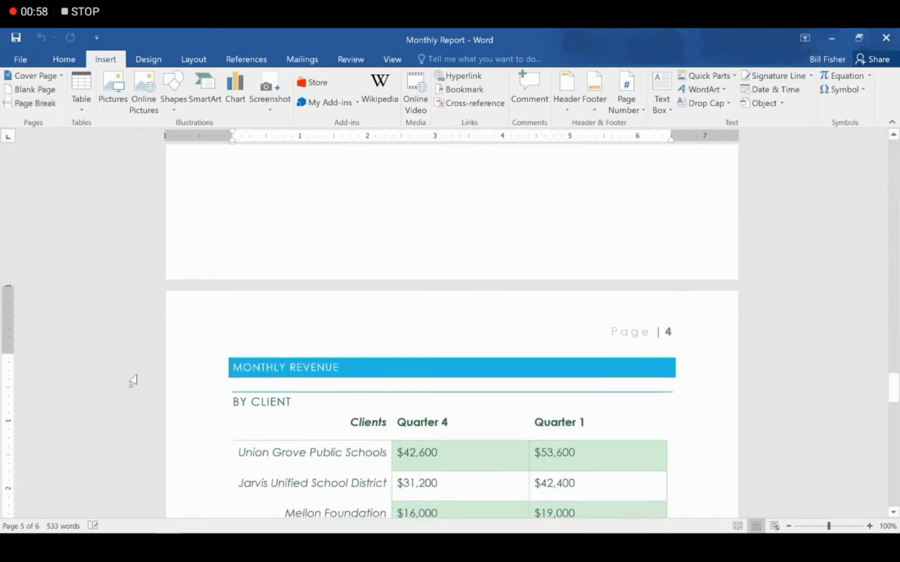
scroll(134, 382, "down", 5)
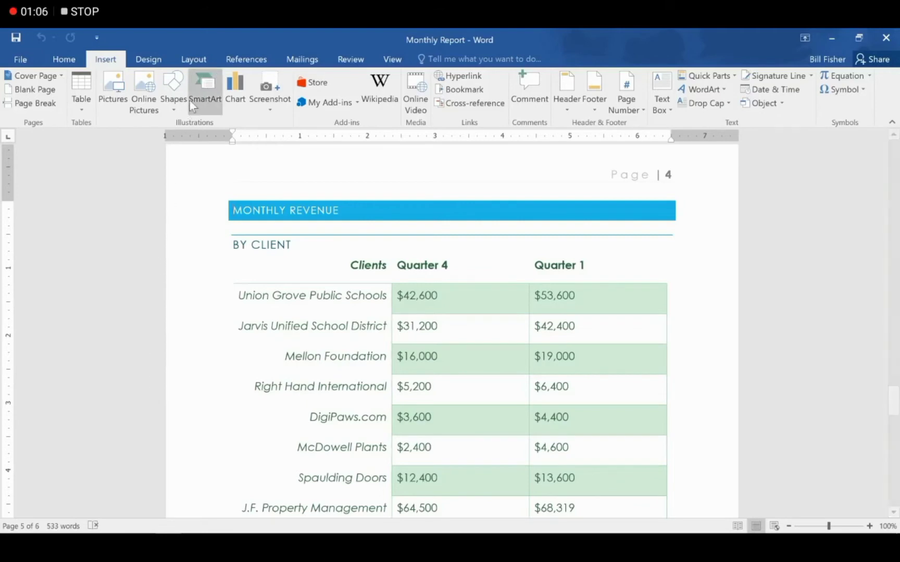
left_click(199, 61)
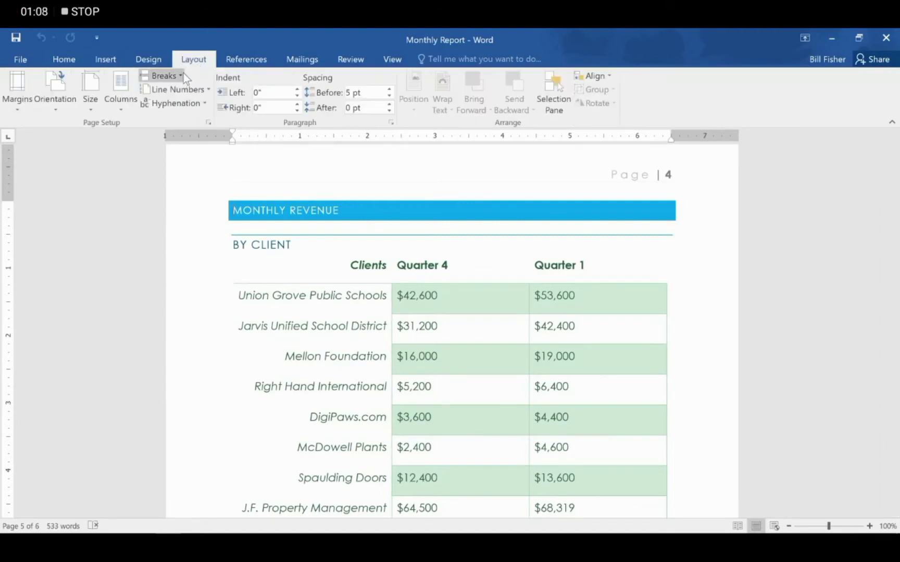
left_click(181, 76)
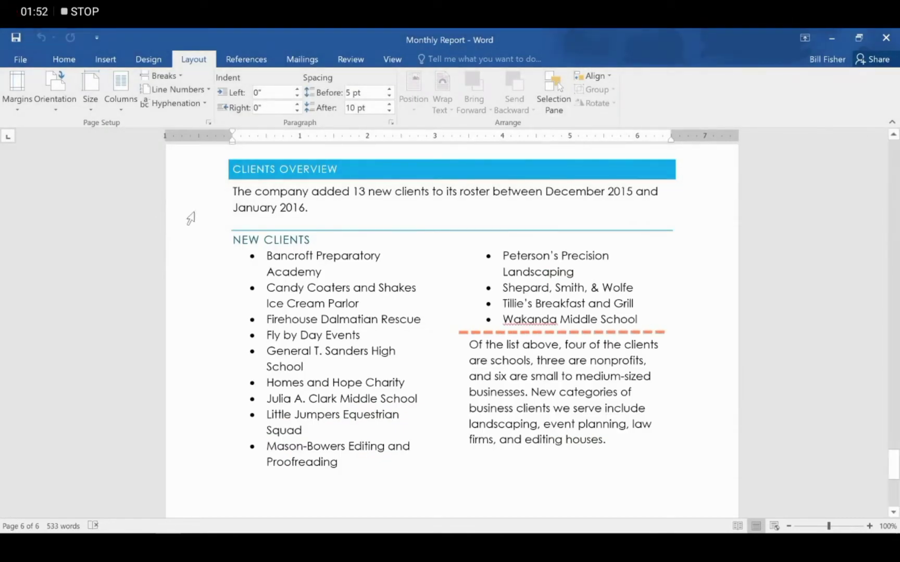
Insert a continuous section break before the 'Of the list above' summary paragraph
left_click(467, 345)
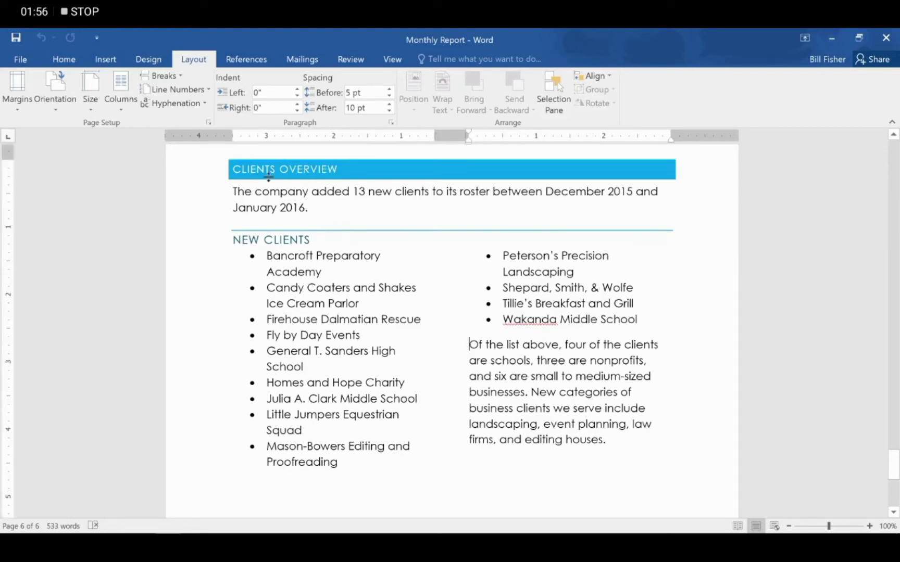
left_click(176, 77)
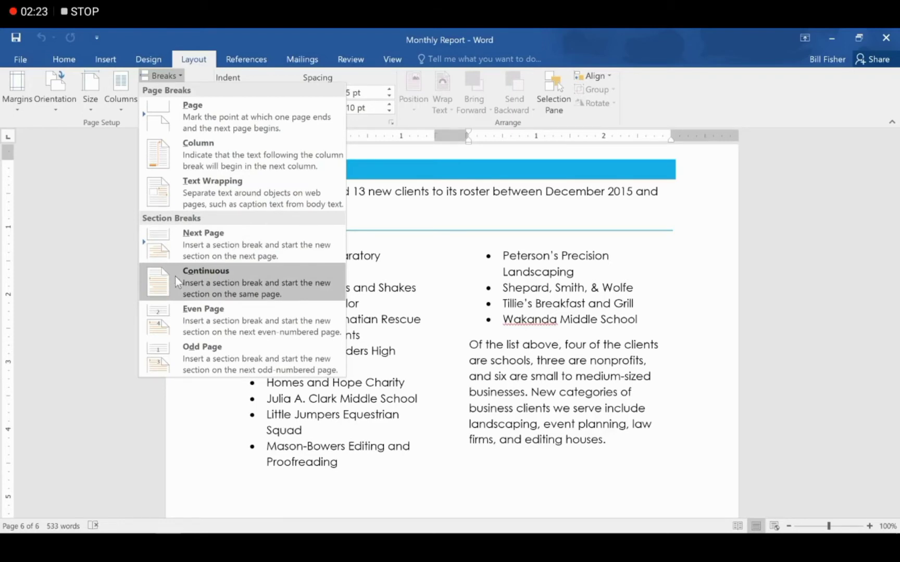
left_click(175, 277)
scroll(172, 283, "down", 3)
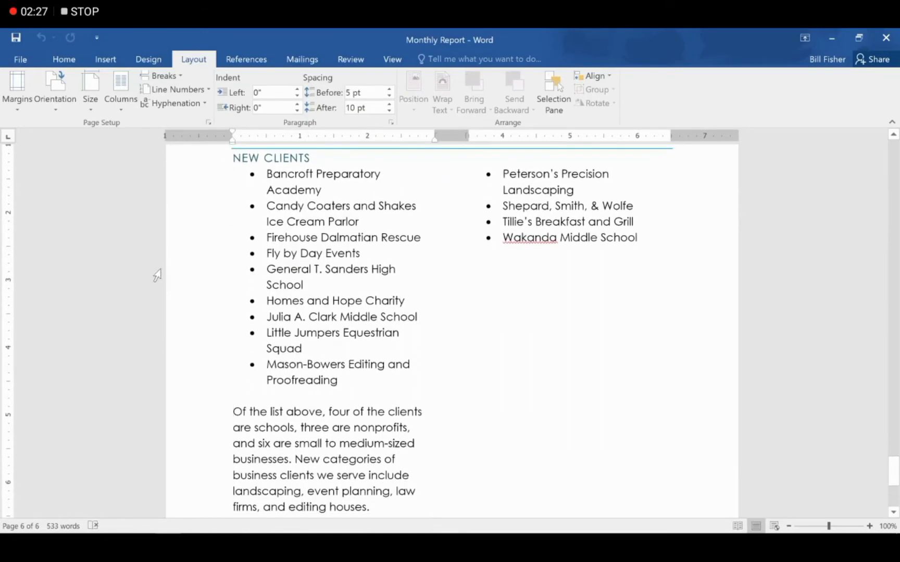
Set the client summary paragraph to a single full-width column
left_click_drag(375, 509, 225, 411)
left_click(131, 101)
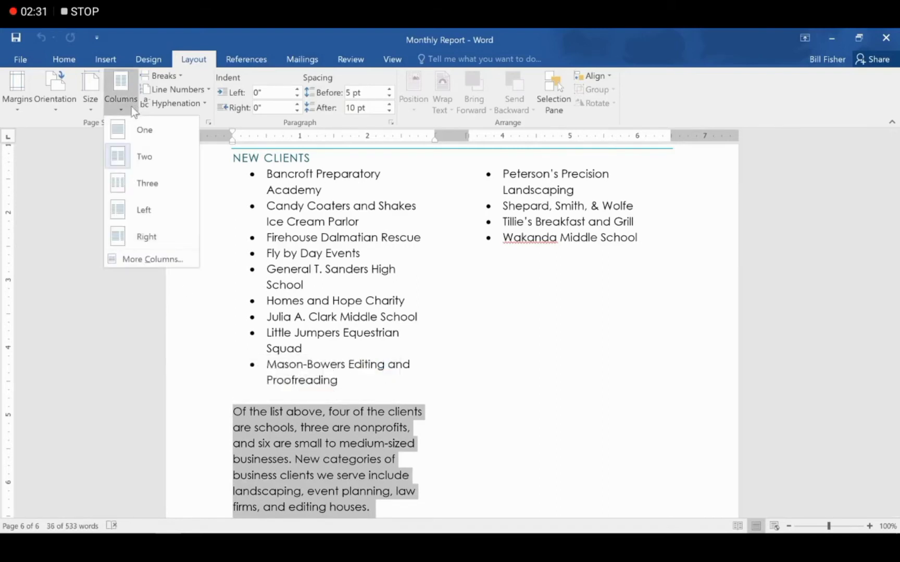
left_click(130, 129)
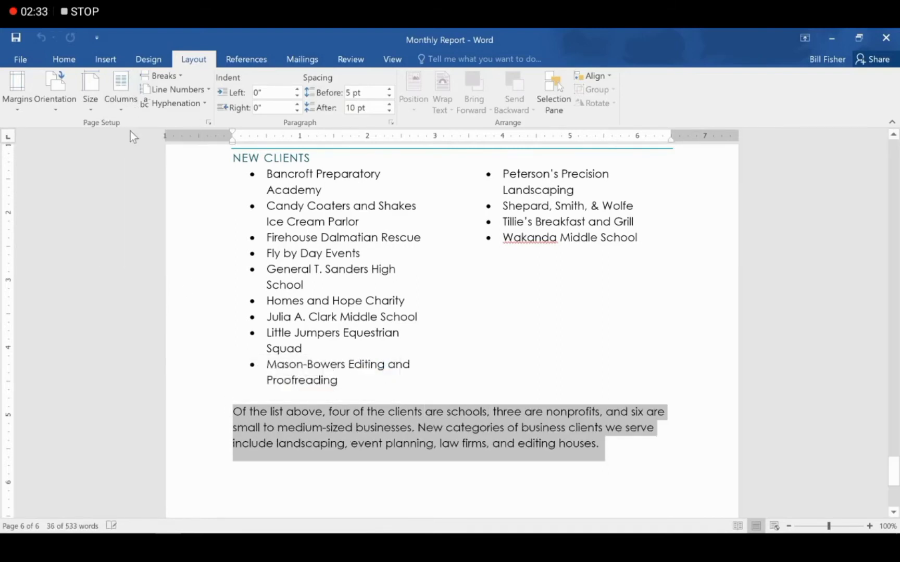
left_click(111, 178)
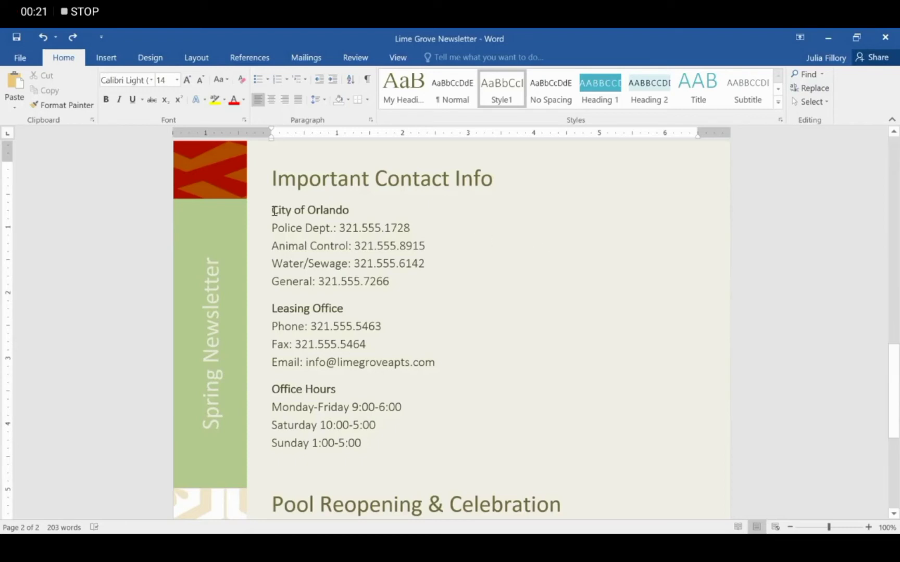
Set the selected Important Contact Info text to two columns
left_click_drag(273, 209, 398, 446)
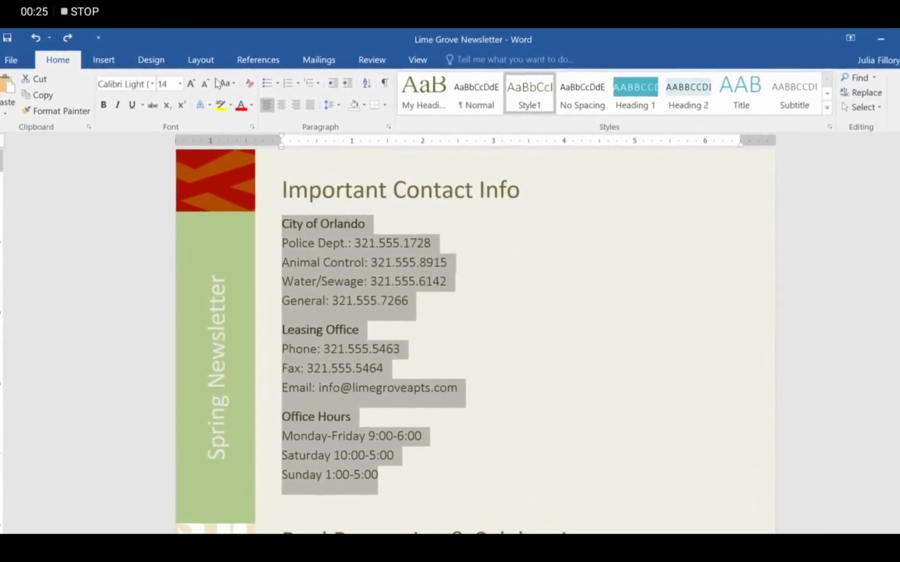
left_click(211, 68)
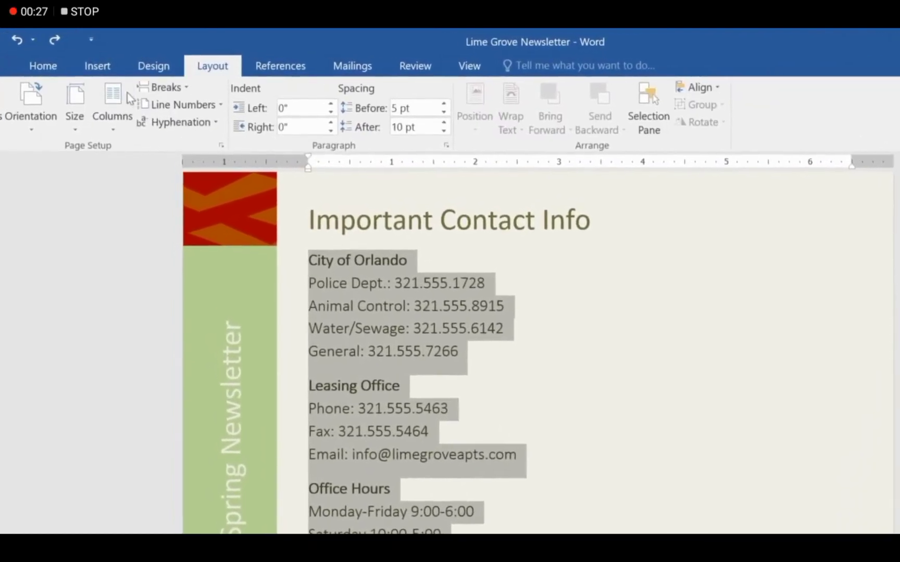
left_click(120, 96)
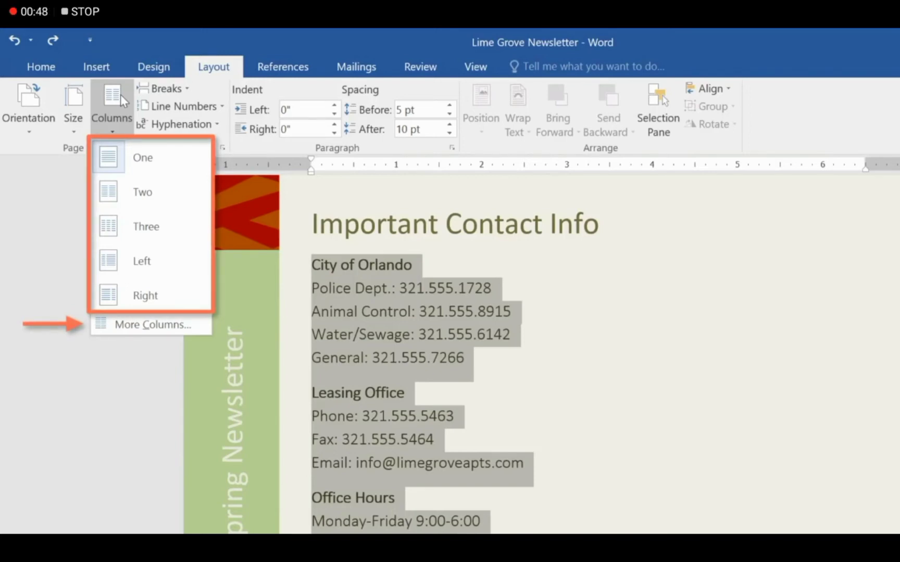
left_click(110, 185)
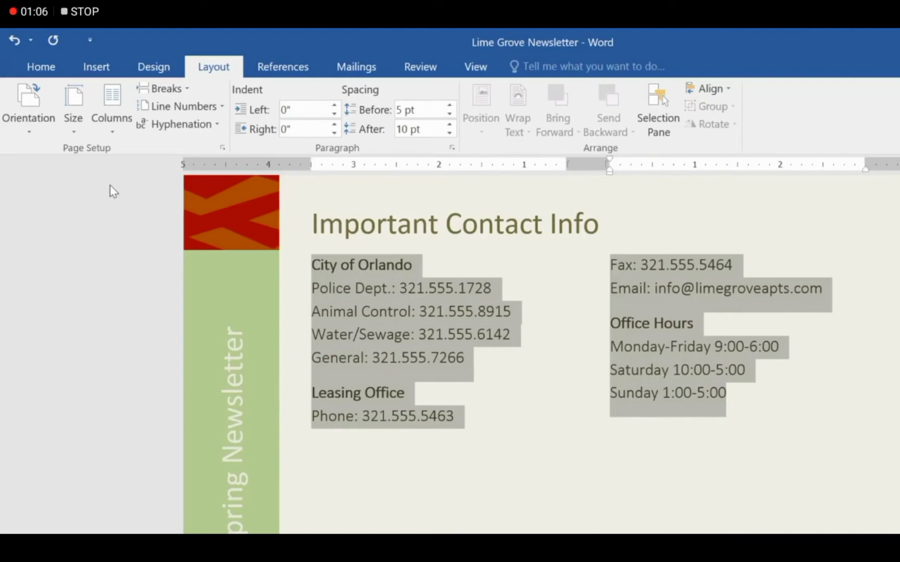
Insert a column break before Leasing Office so it starts the second column
left_click(311, 397)
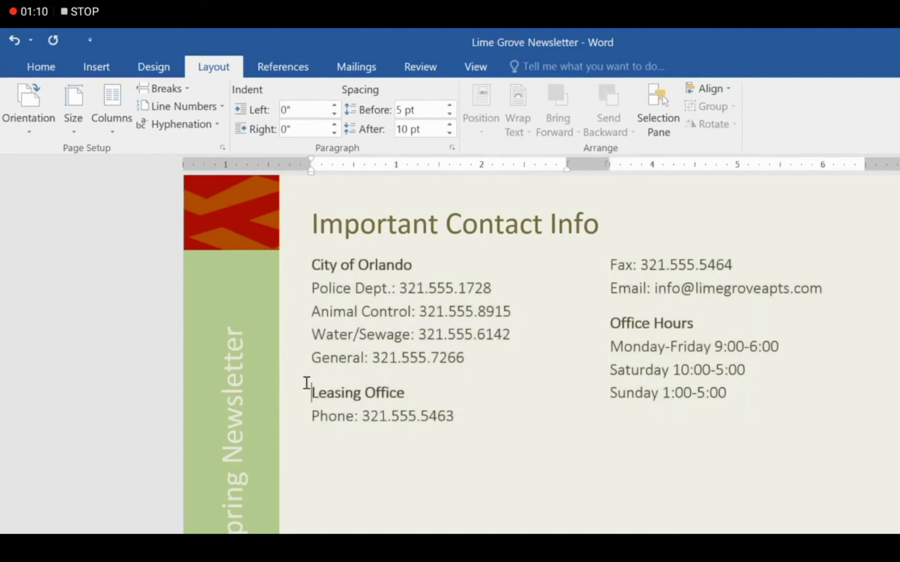
left_click(184, 91)
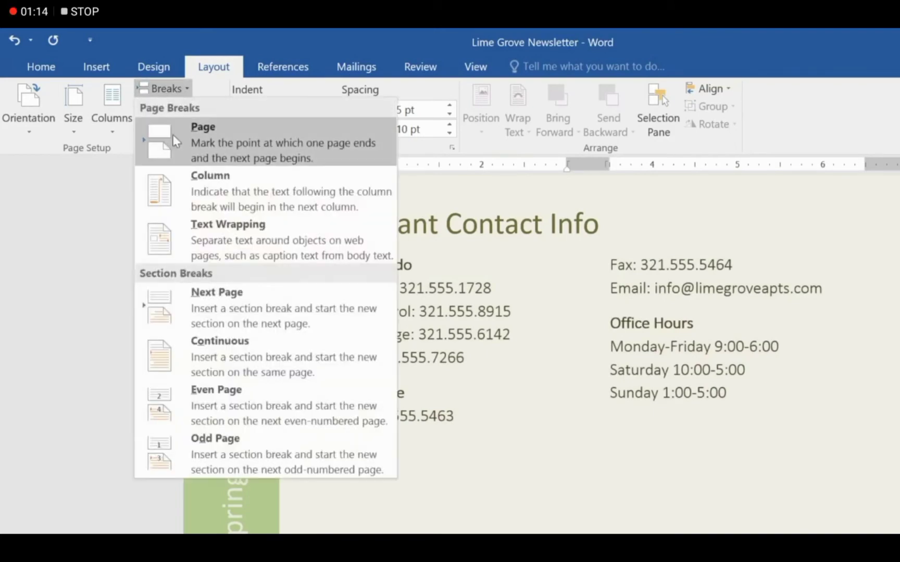
left_click(165, 186)
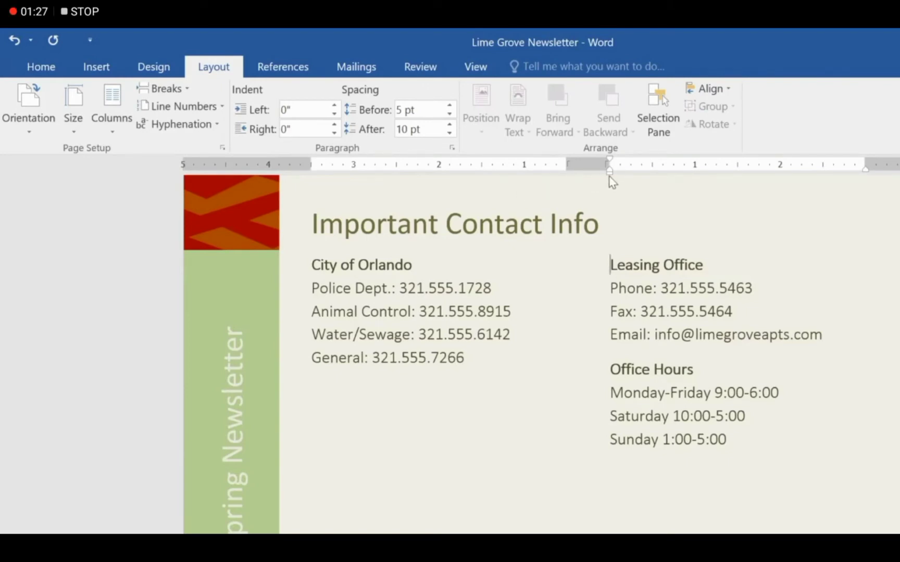
Shift the Leasing Office left indent and review the More Columns settings
mouse_move(609, 176)
left_mouse_down()
mouse_move(687, 175)
mouse_move(611, 180)
left_mouse_up()
left_click(117, 131)
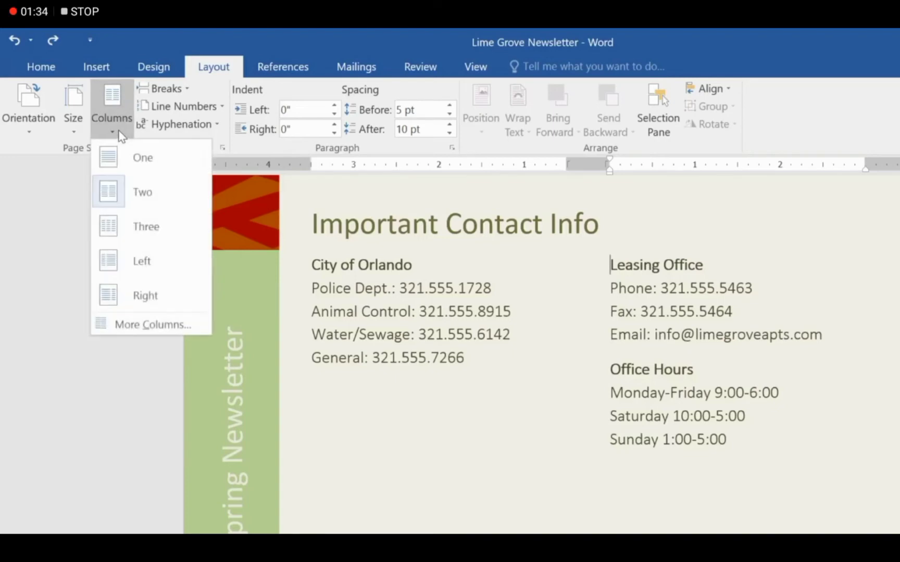
left_click(101, 322)
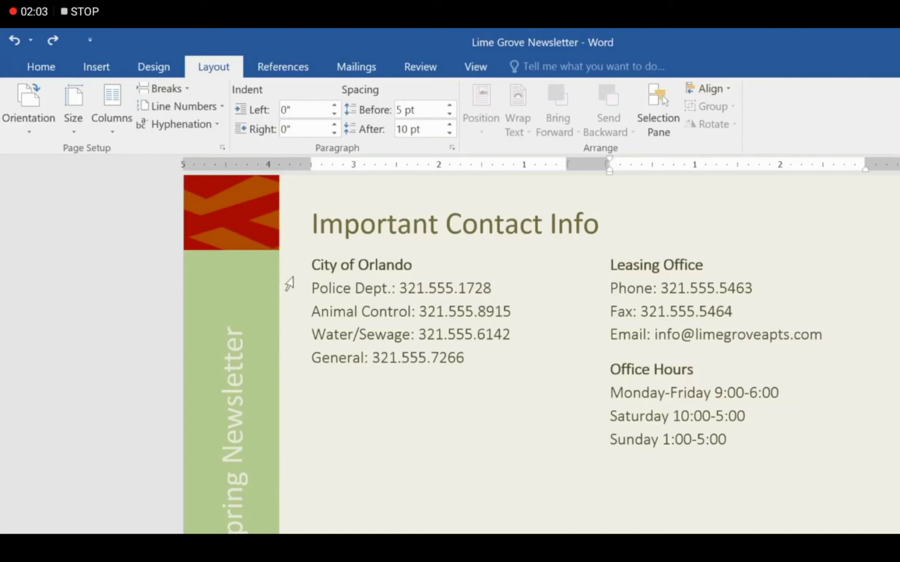
Select all the contact info in both columns and bring up the column choices
left_click_drag(311, 266, 746, 441)
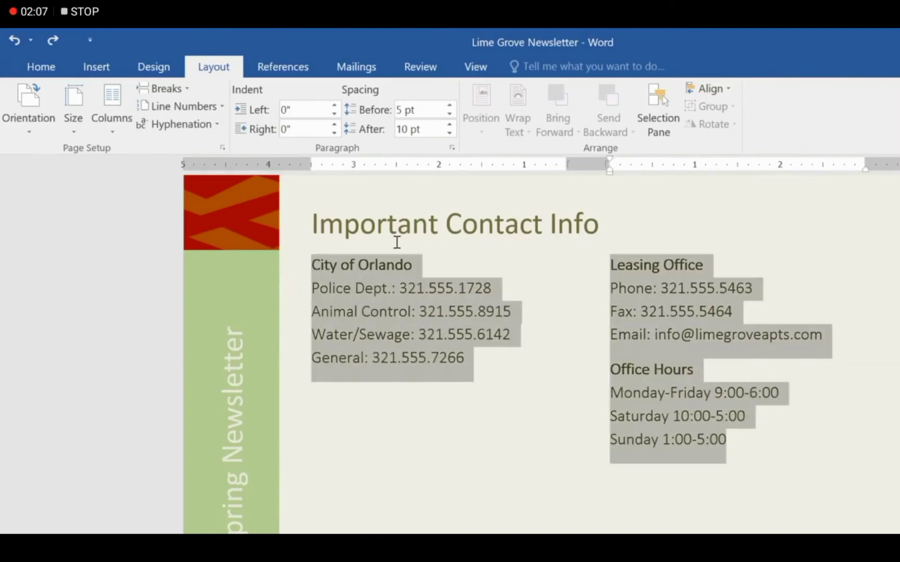
left_click(120, 137)
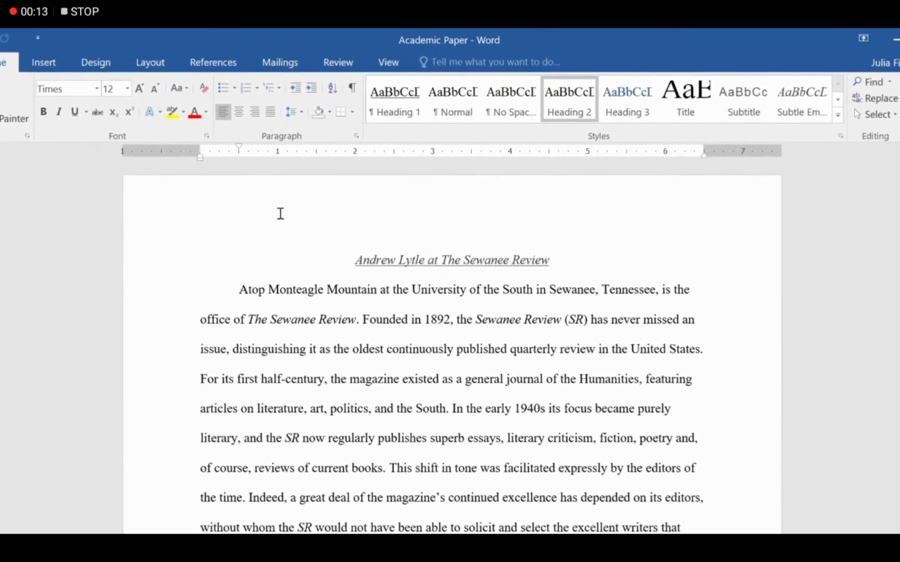
double_click(280, 213)
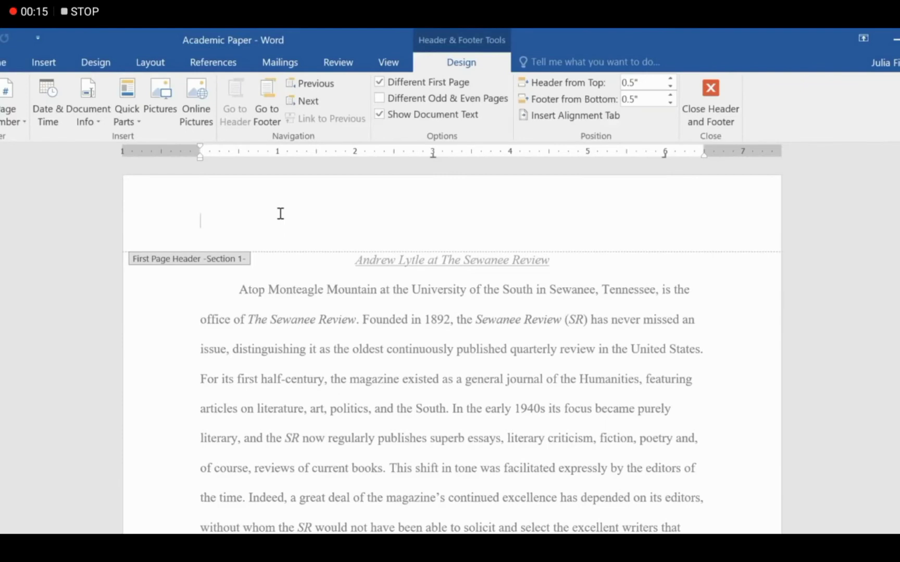
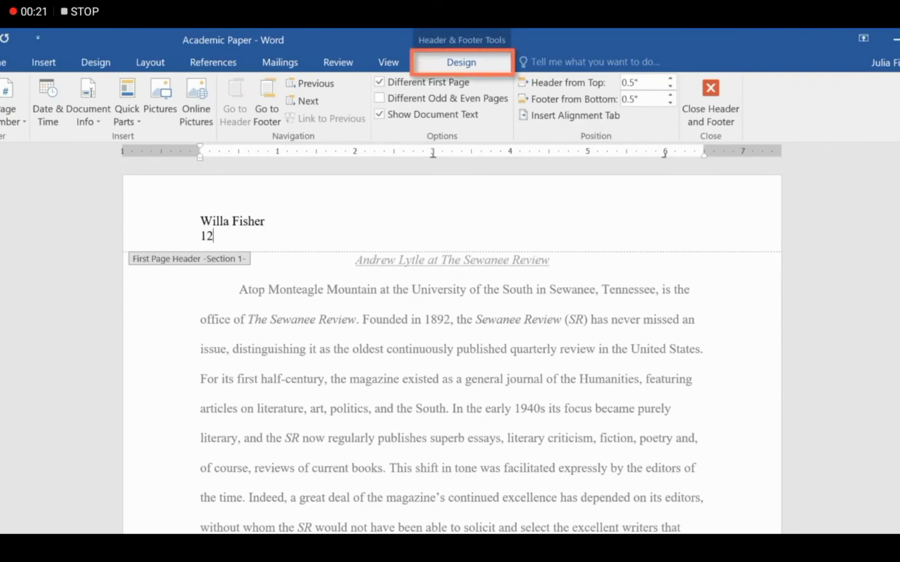
type("/11/2015")
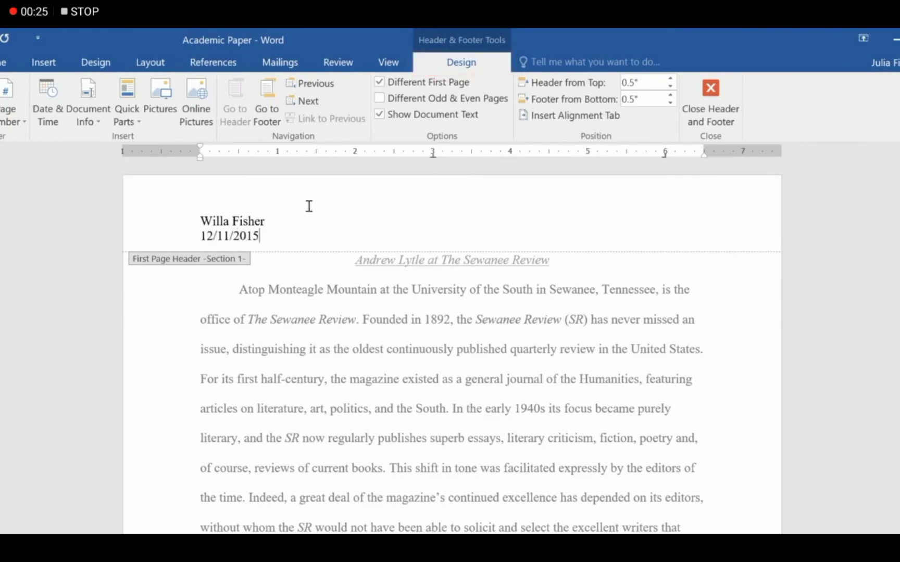
left_click(717, 93)
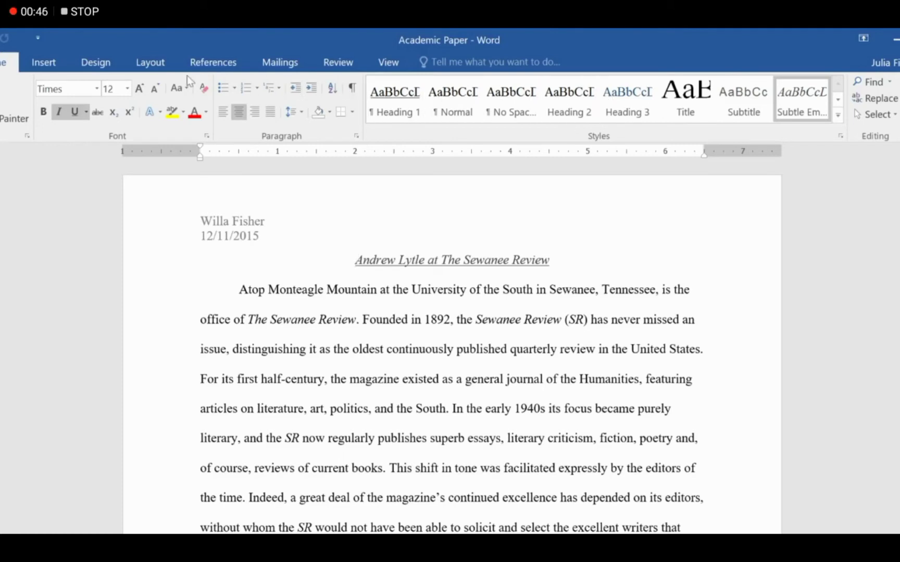
Add a Sideline header titled 'Andrew Lytle at the Sewanee Review' to the first page
left_click(57, 67)
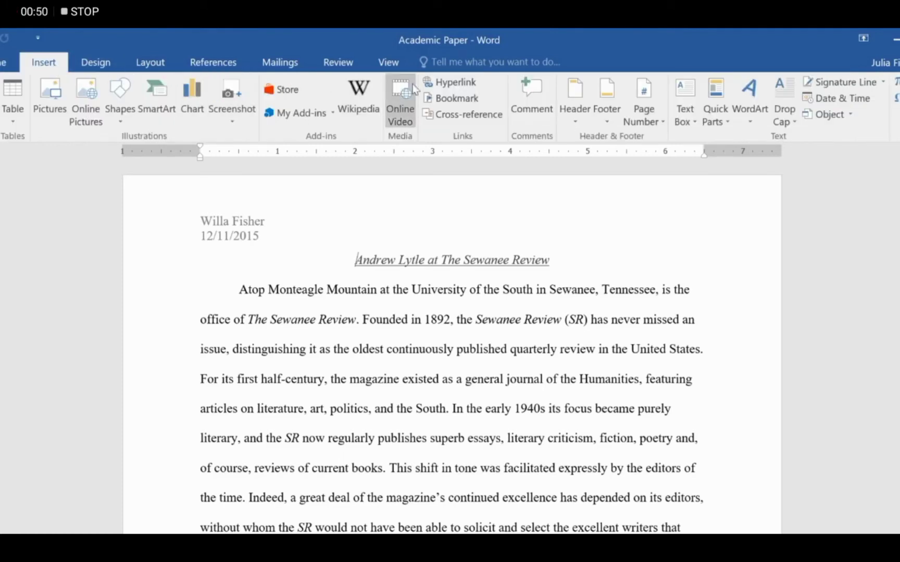
left_click(577, 92)
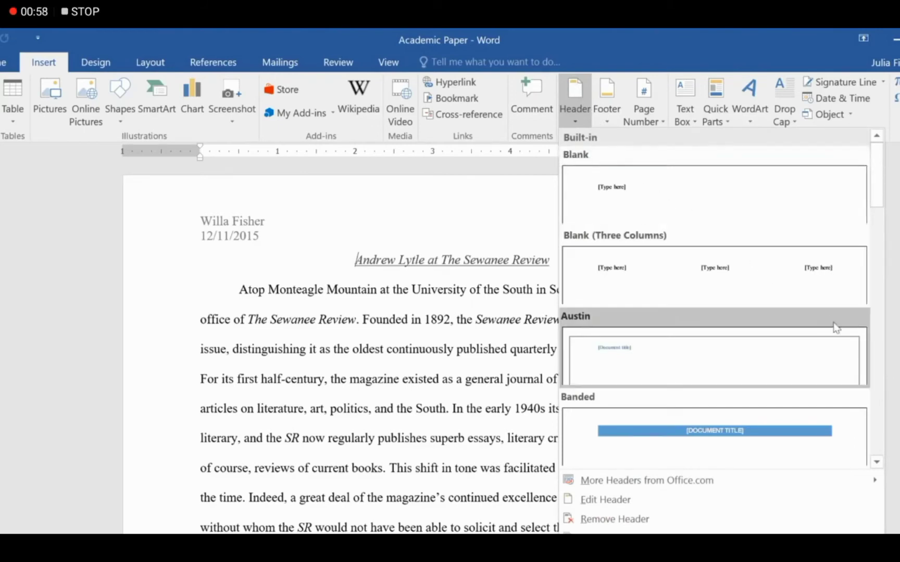
scroll(875, 360, "down", 10)
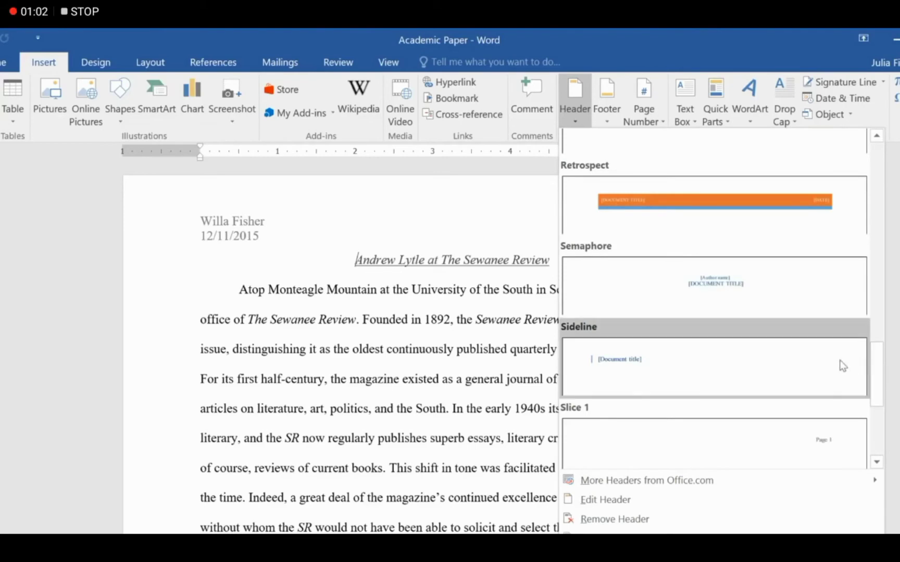
left_click(839, 360)
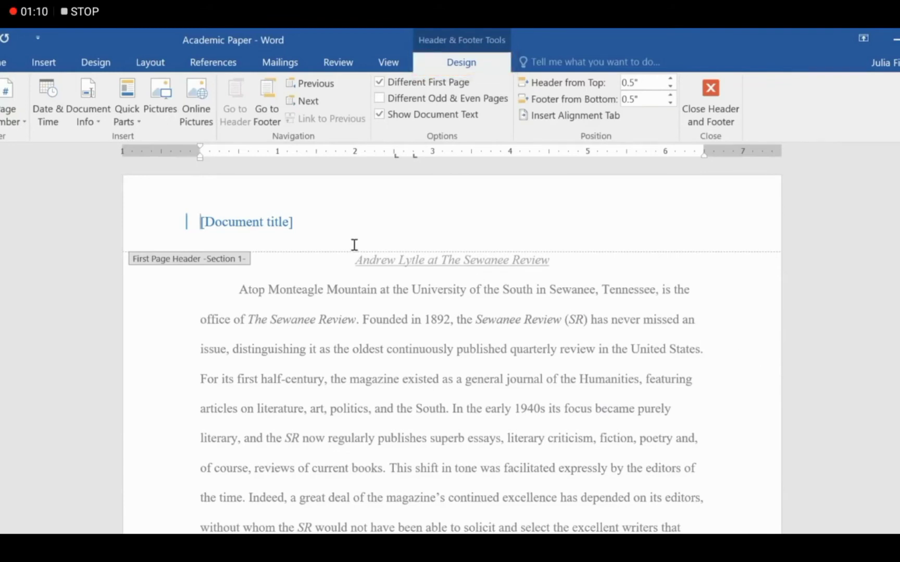
left_click(286, 225)
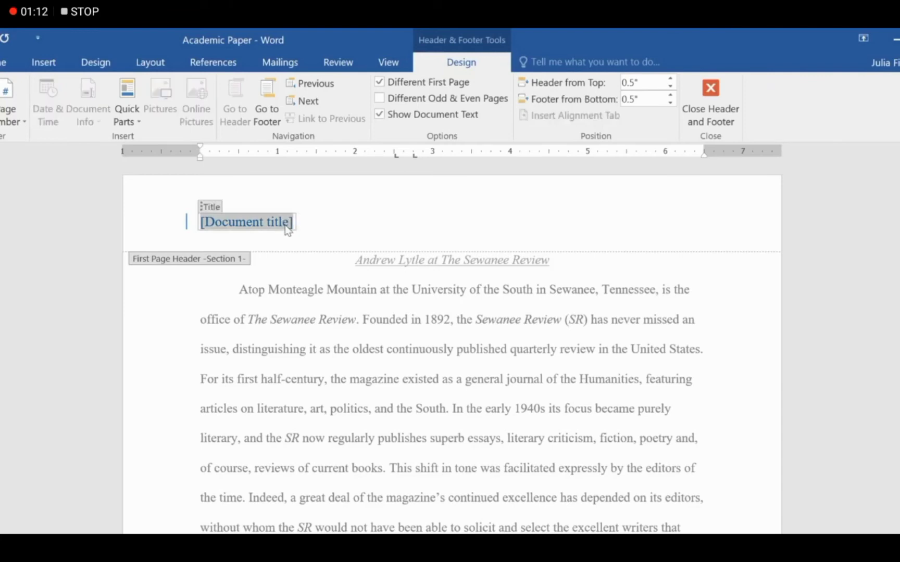
type("Andrew Lytle at t")
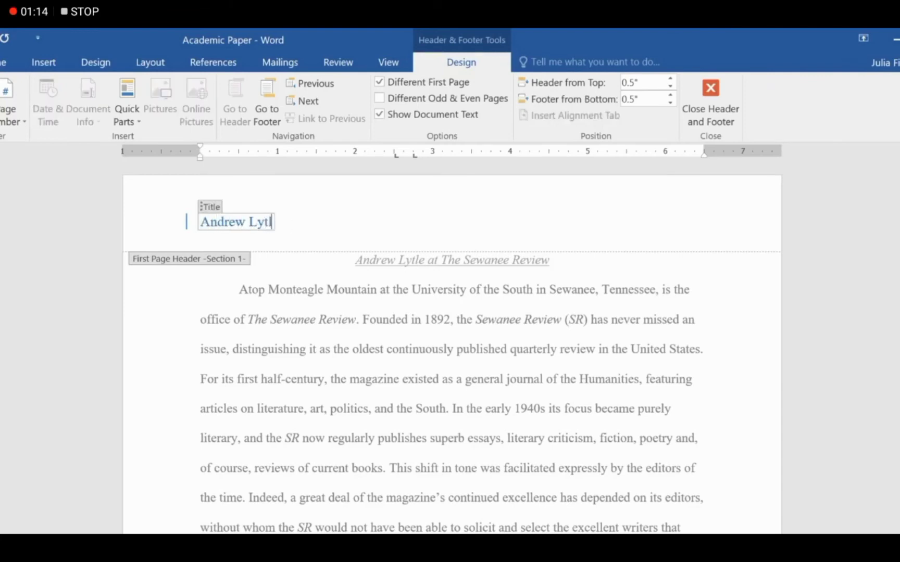
type("he Sewanee Review")
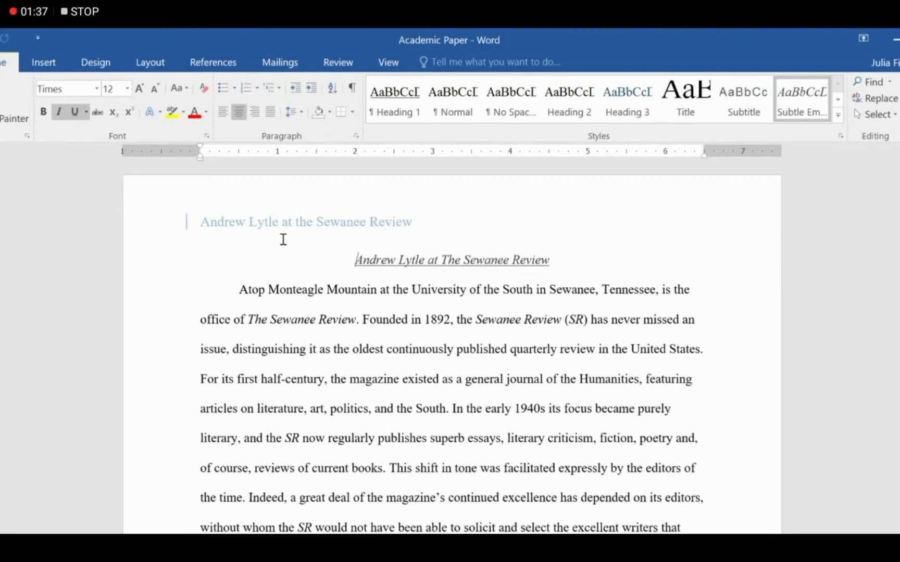
Insert a fixed December 11, 2015 date beneath the header title
double_click(283, 239)
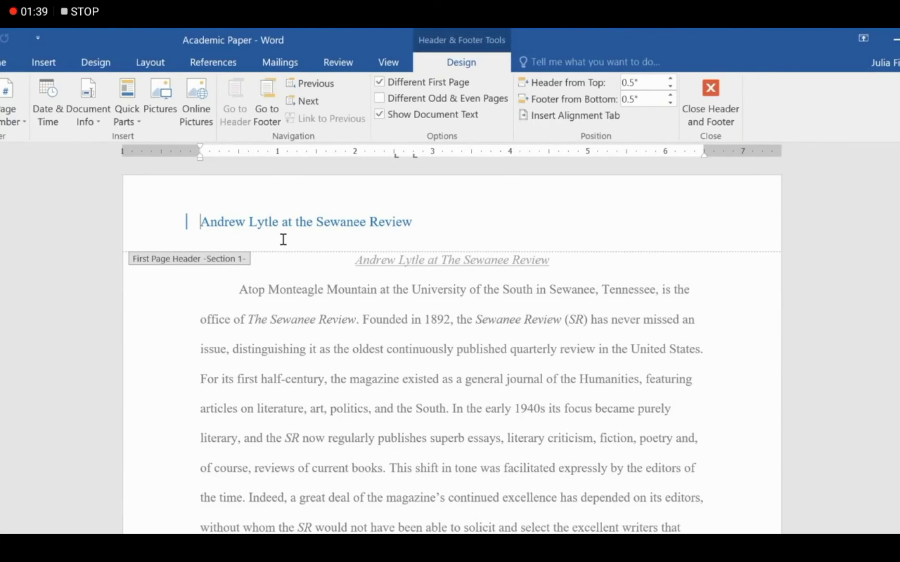
left_click(215, 240)
left_click(56, 113)
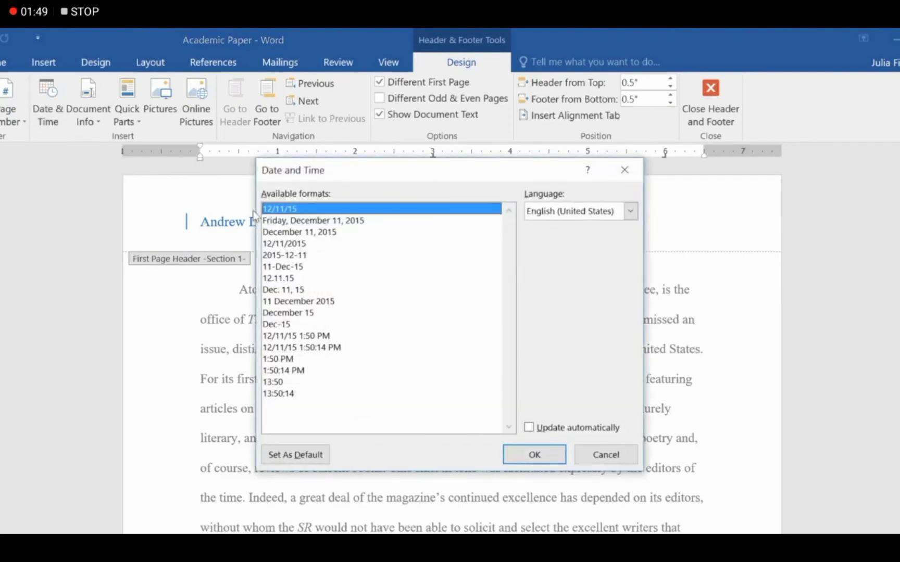
left_click(318, 233)
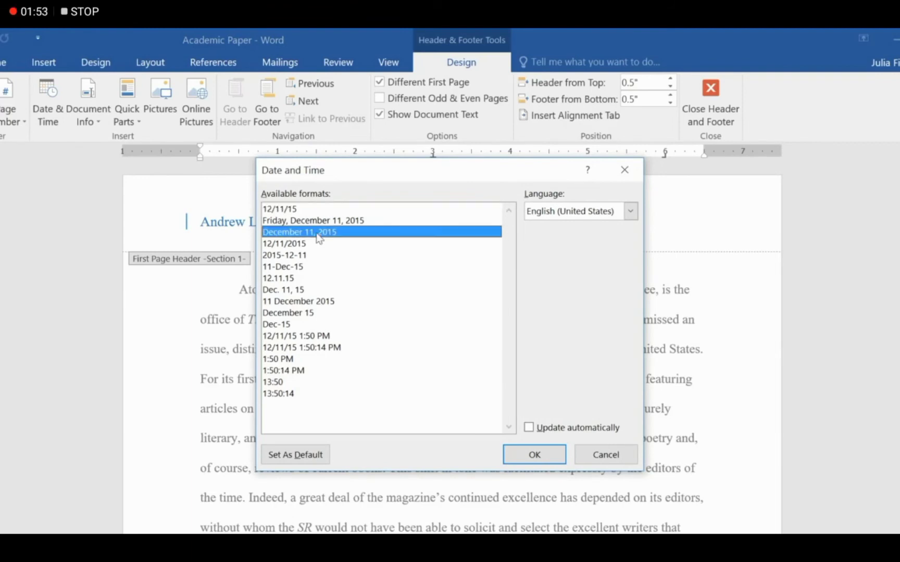
left_click(529, 428)
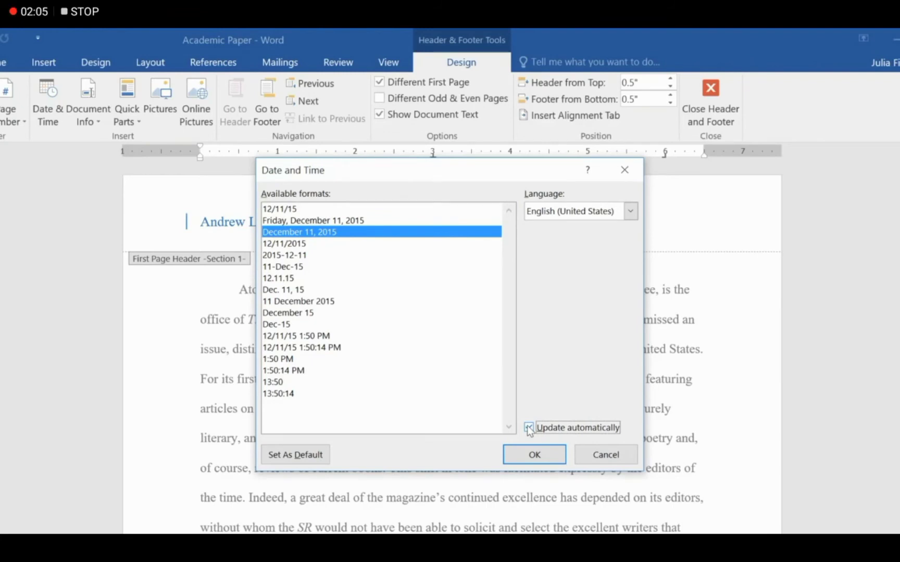
left_click(529, 428)
left_click(515, 452)
double_click(515, 452)
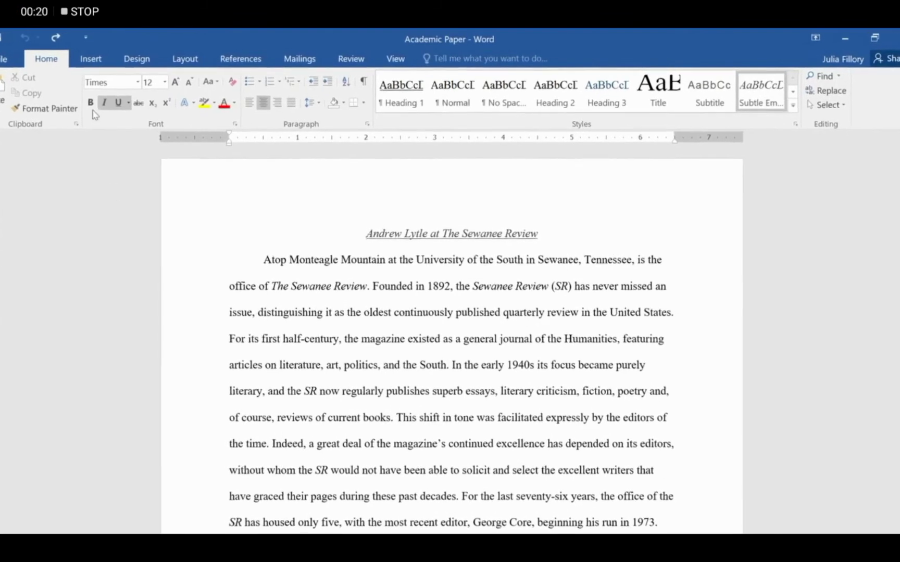
Add Accent Bar 2 page numbers at the top of every page
left_click(55, 67)
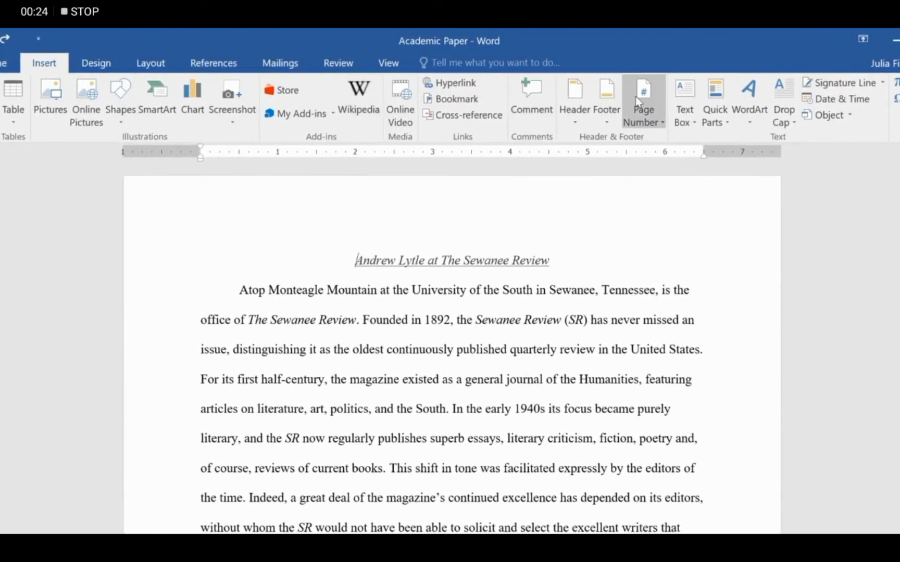
left_click(635, 96)
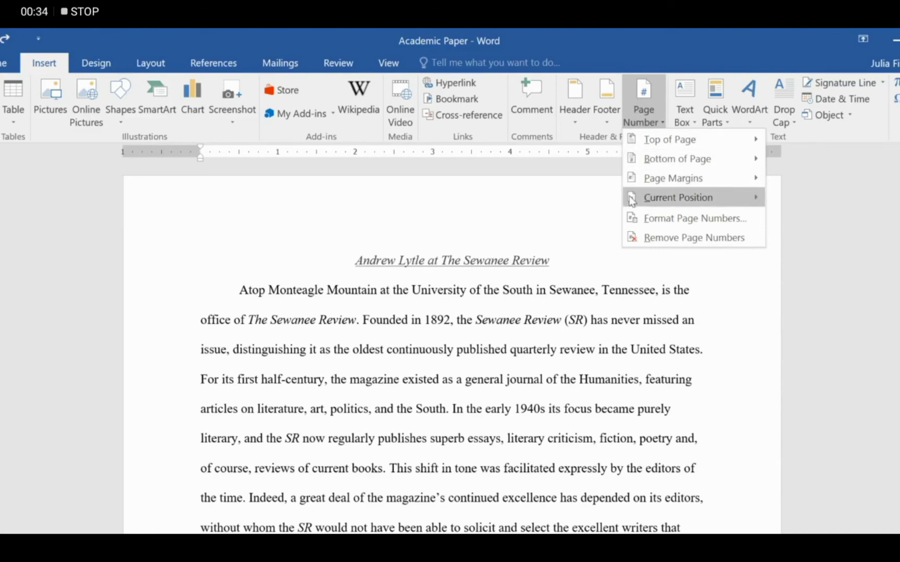
mouse_move(632, 201)
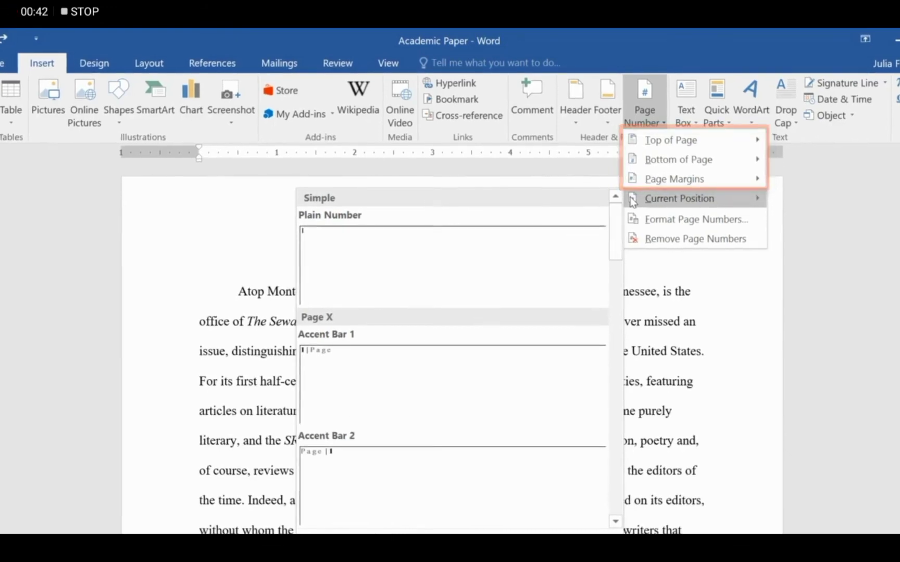
mouse_move(639, 143)
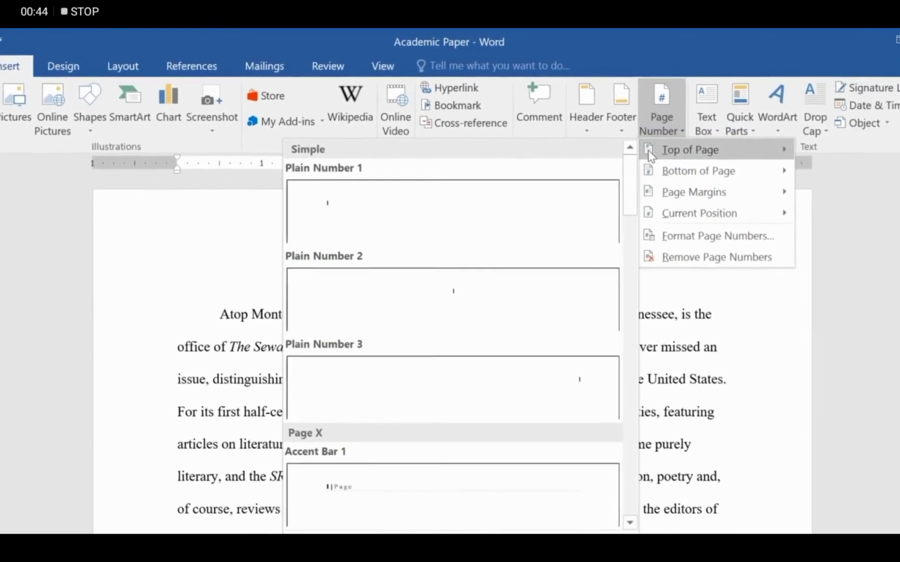
left_click_drag(642, 174, 644, 240)
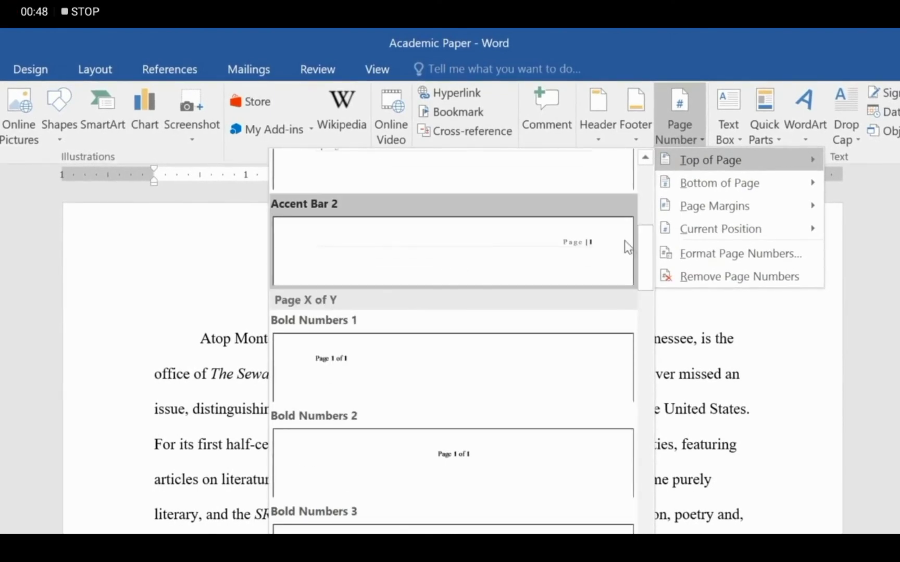
left_click(620, 241)
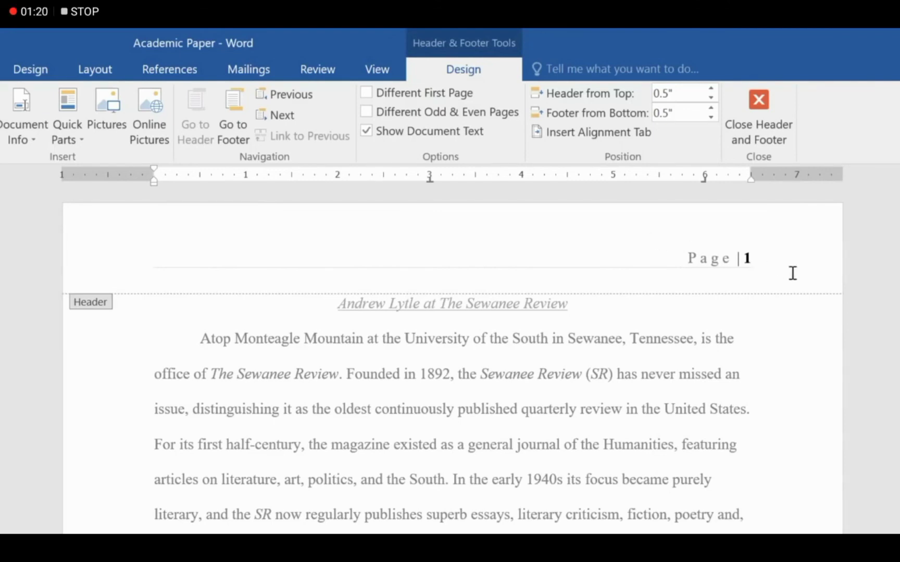
Step through the page 2, 3 and 4 headers to check their page numbers
left_click(276, 115)
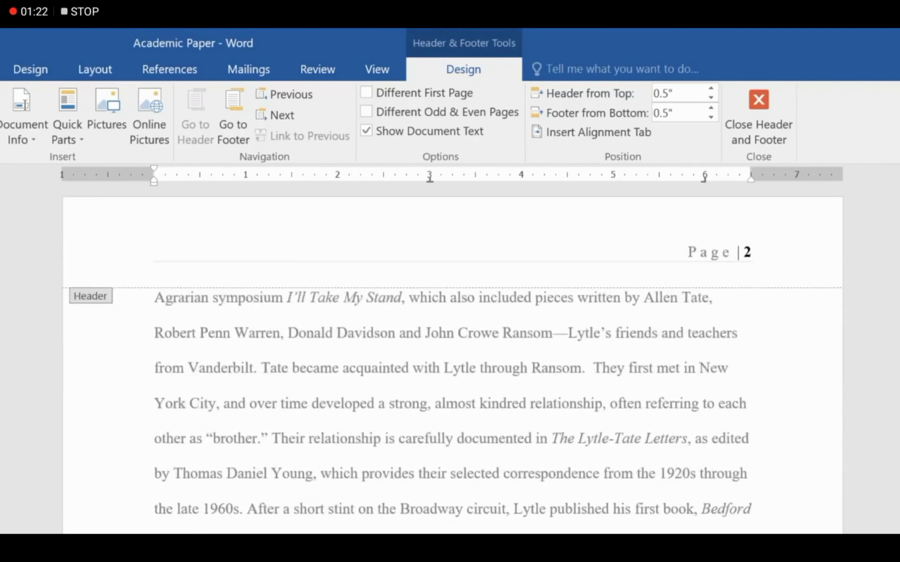
left_click(276, 115)
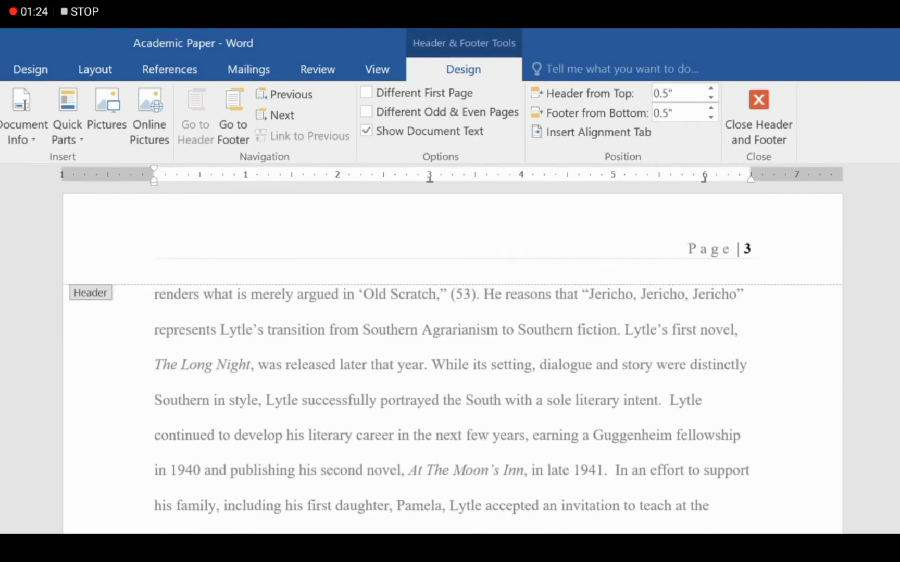
left_click(276, 115)
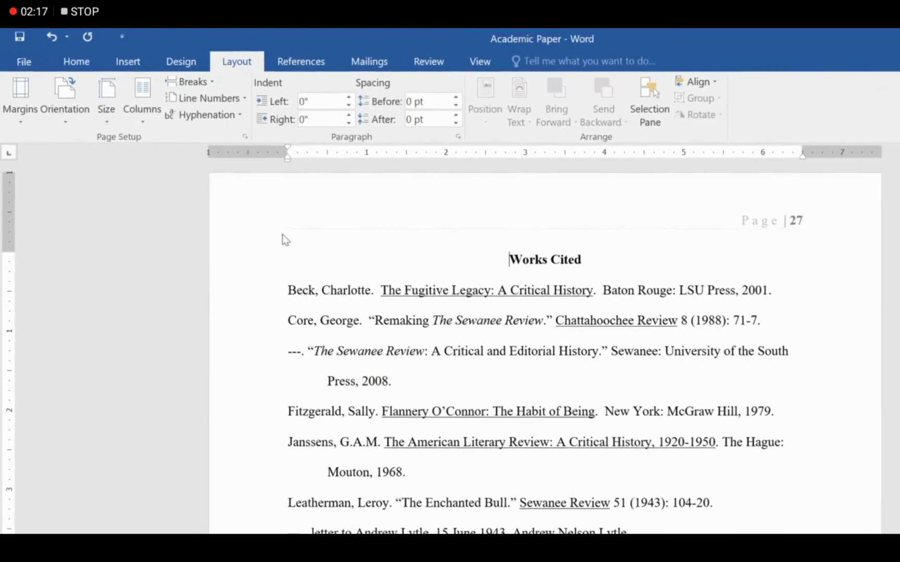
Restart Works Cited page numbering at 1 and unlink its header from the previous section
double_click(341, 224)
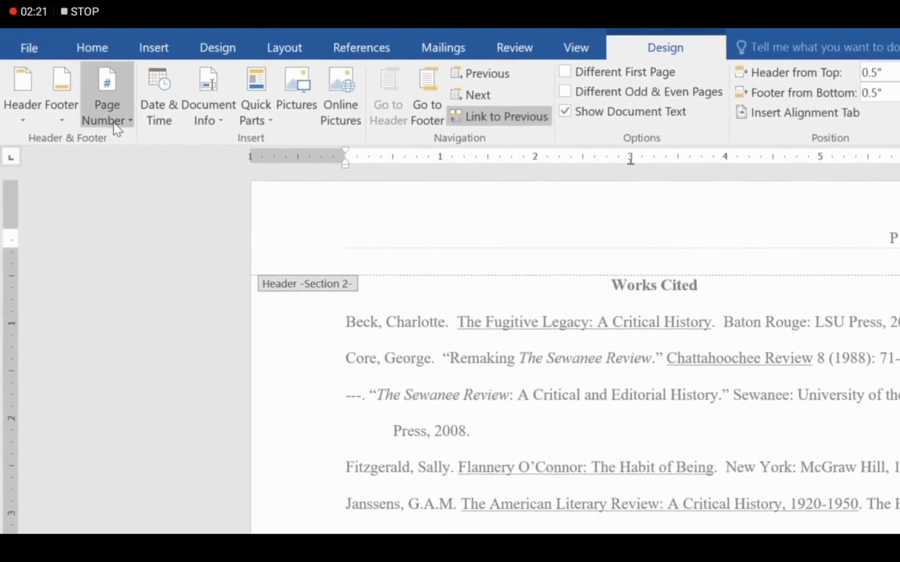
left_click(110, 120)
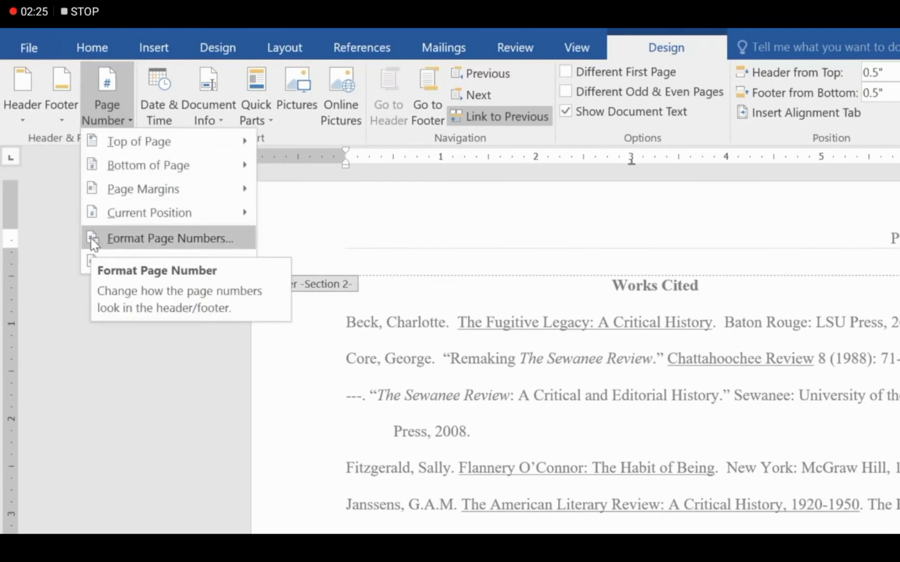
left_click(135, 238)
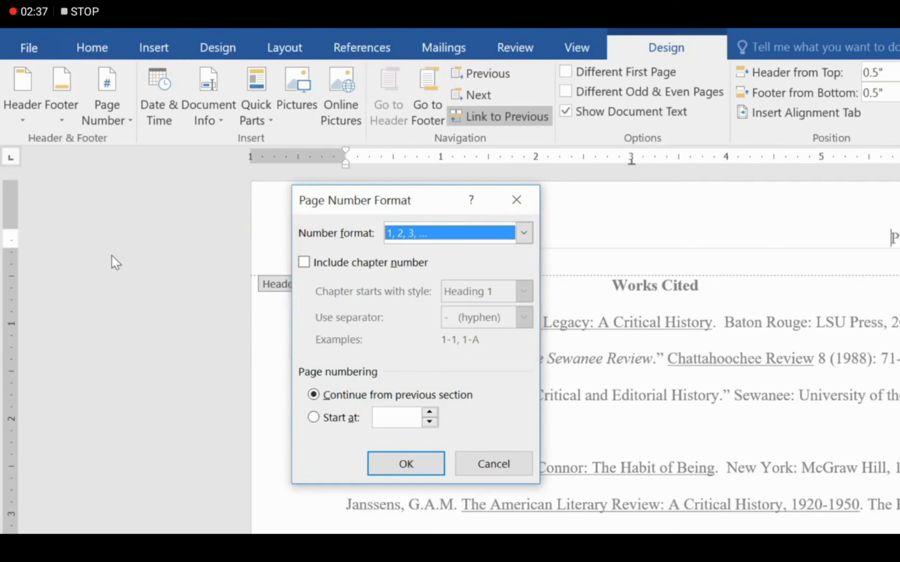
left_click(313, 417)
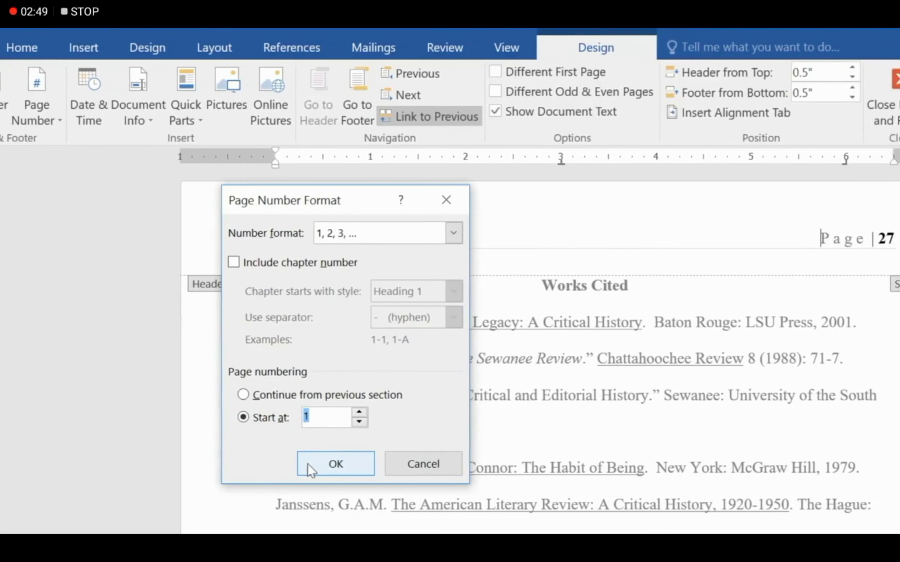
left_click(336, 465)
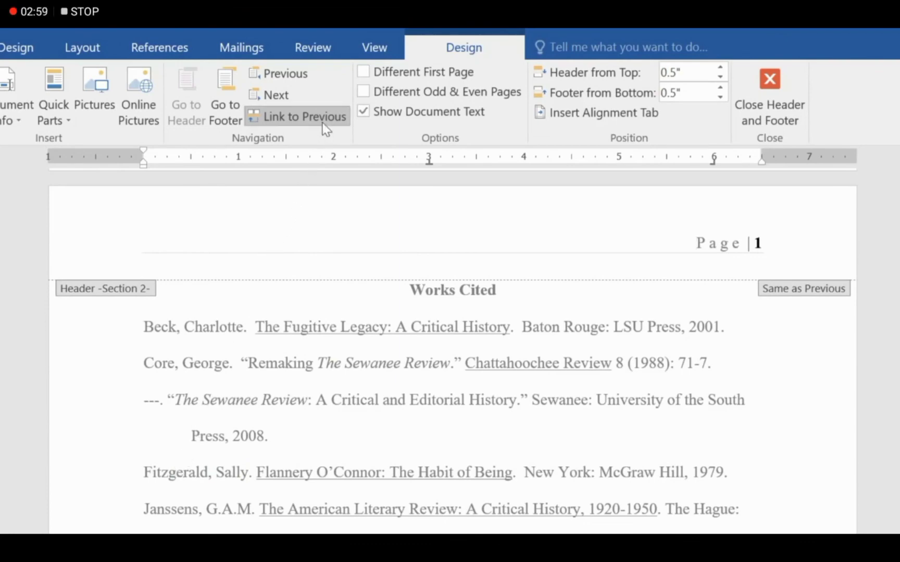
left_click(322, 124)
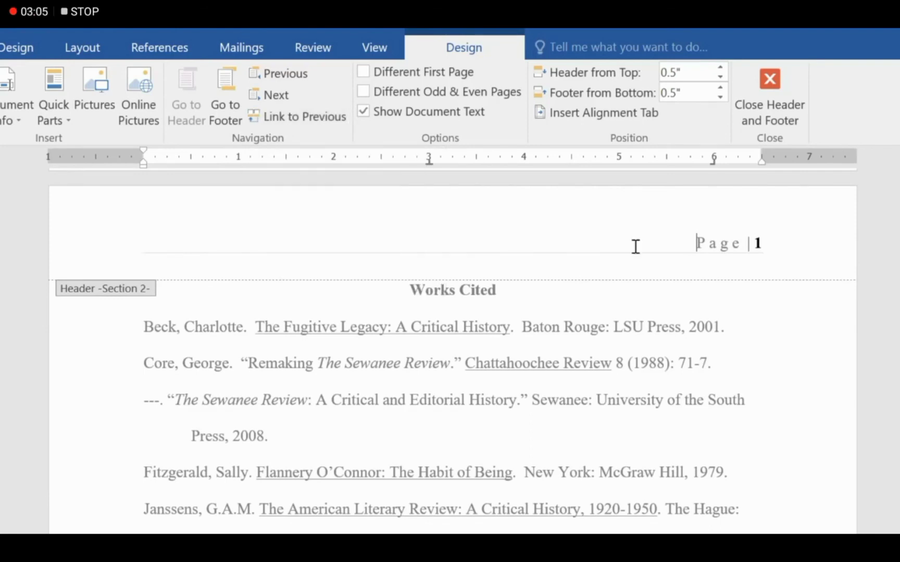